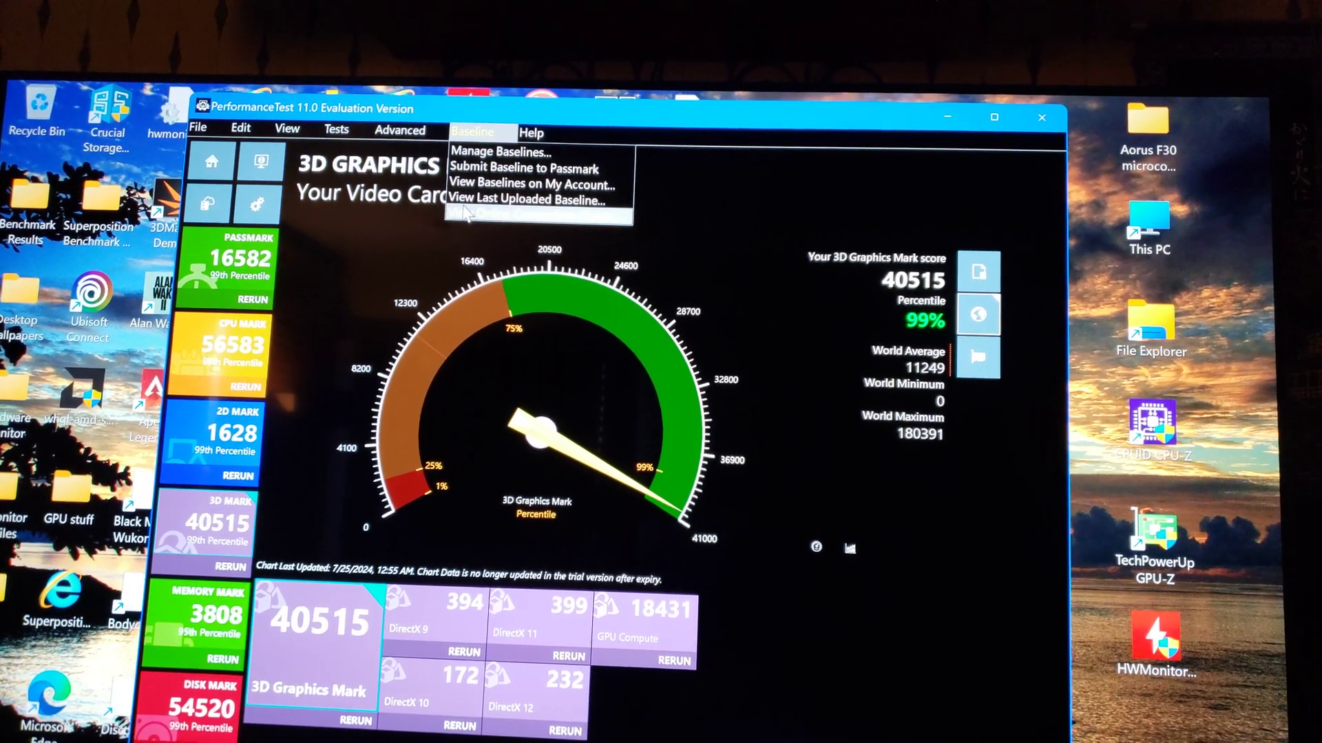
Launch the PassMark CPU Benchmarks website (cpubenchmark.net) via View Last Uploaded Baseline.
left_click(468, 208)
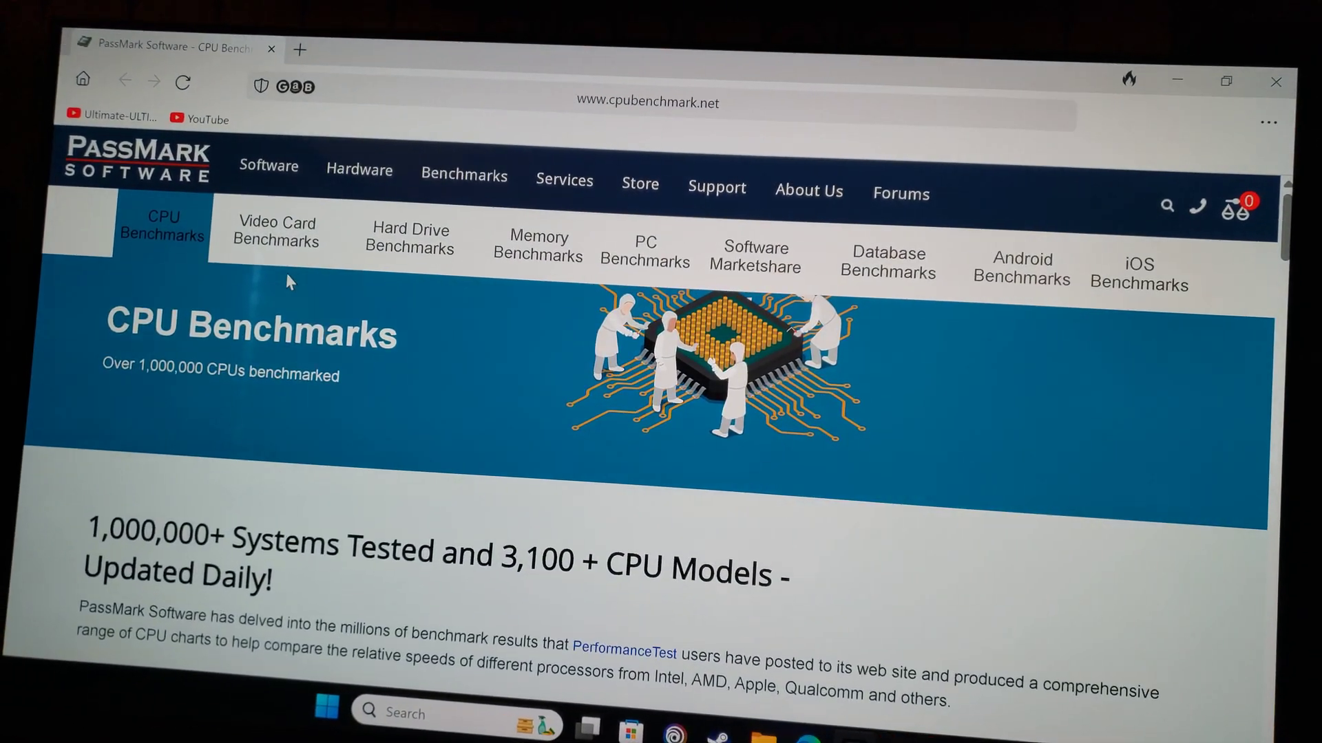
Show the High End Video Card G3D Mark chart, led by the GeForce RTX 4090 at 38,517.
left_click(270, 239)
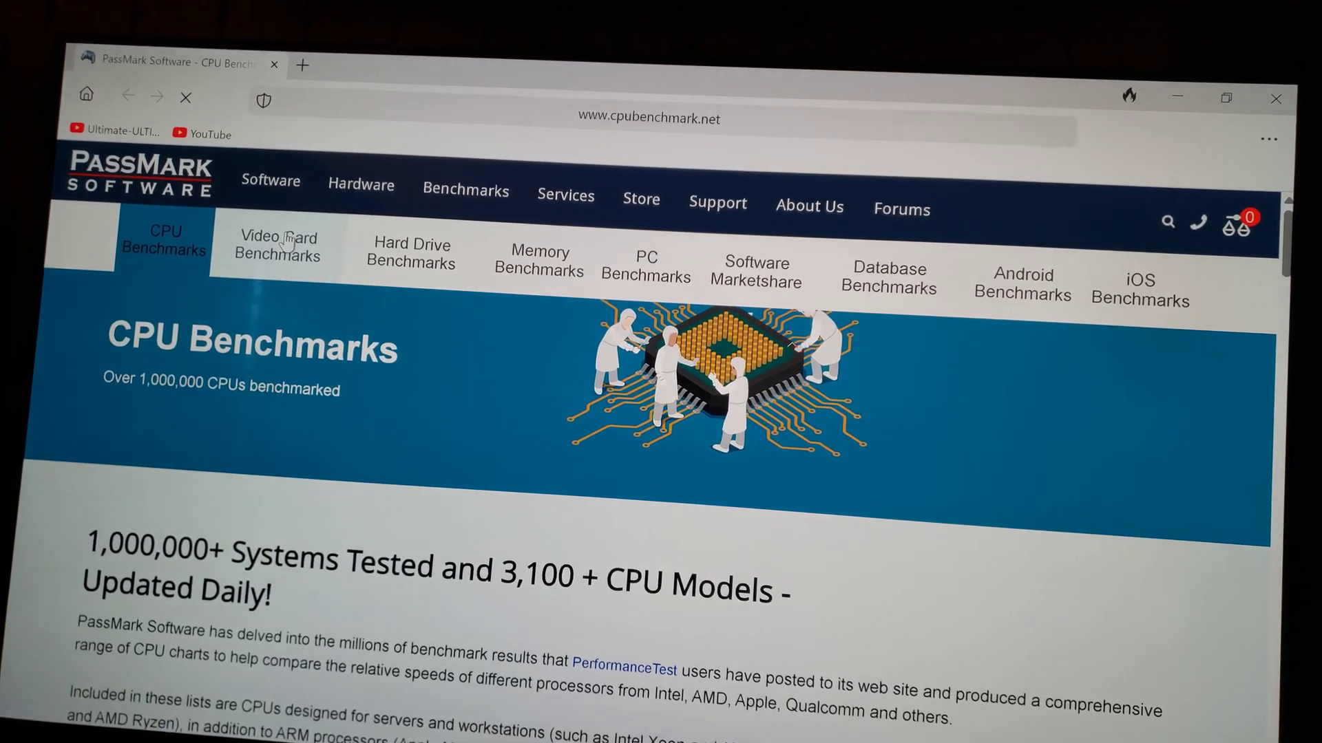
scroll(373, 484, "down", 4)
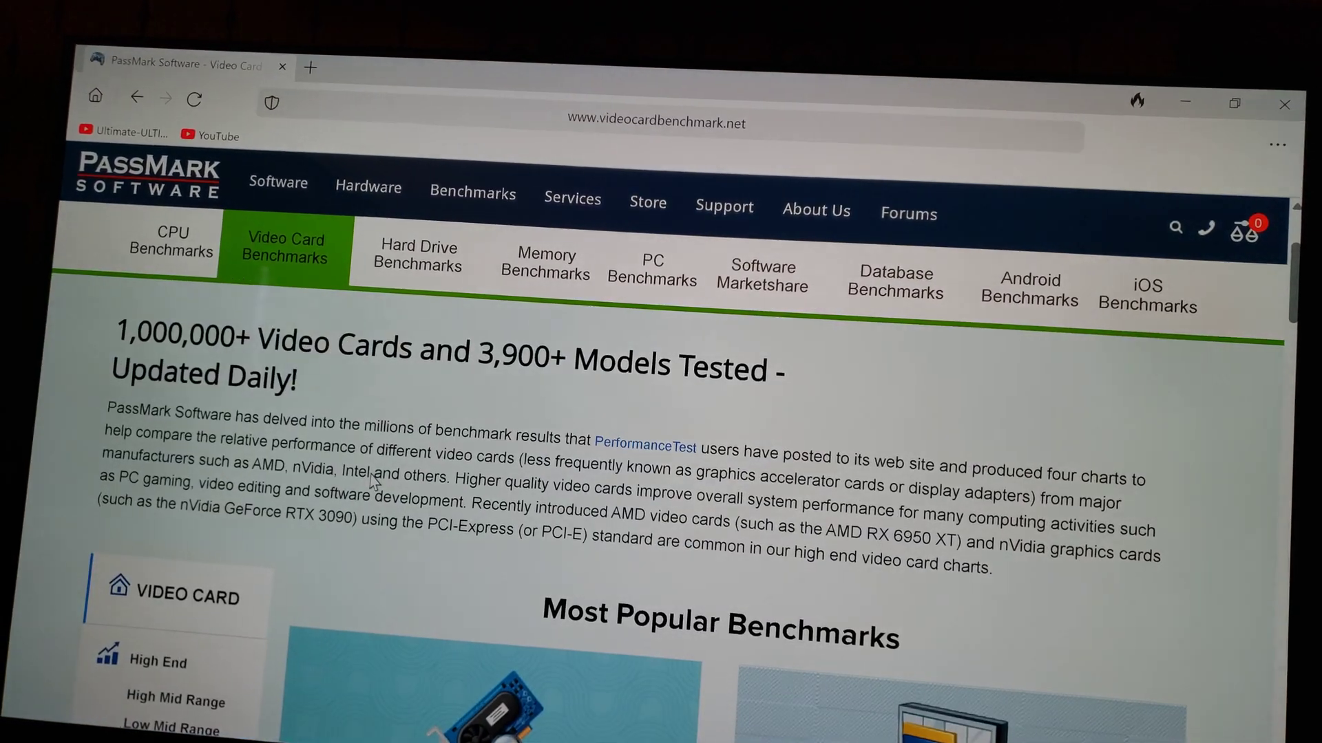
scroll(373, 484, "down", 1)
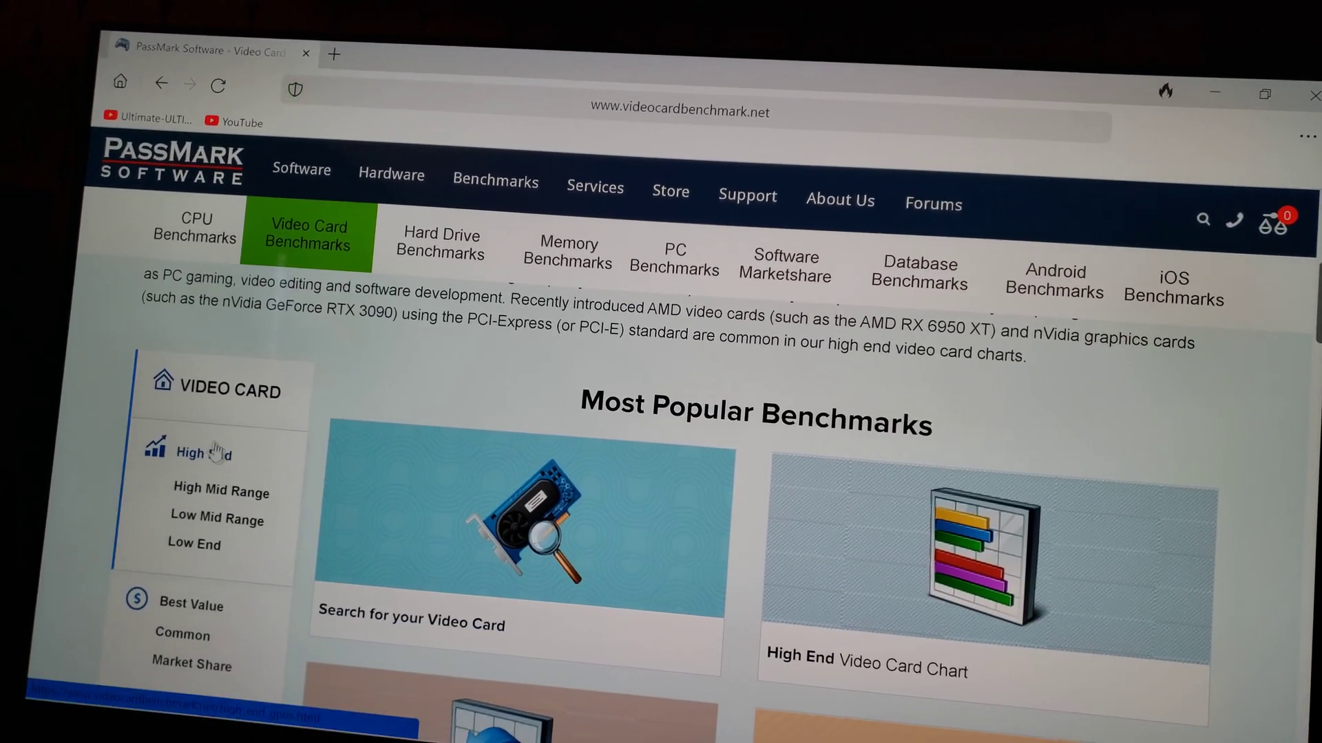
left_click(202, 462)
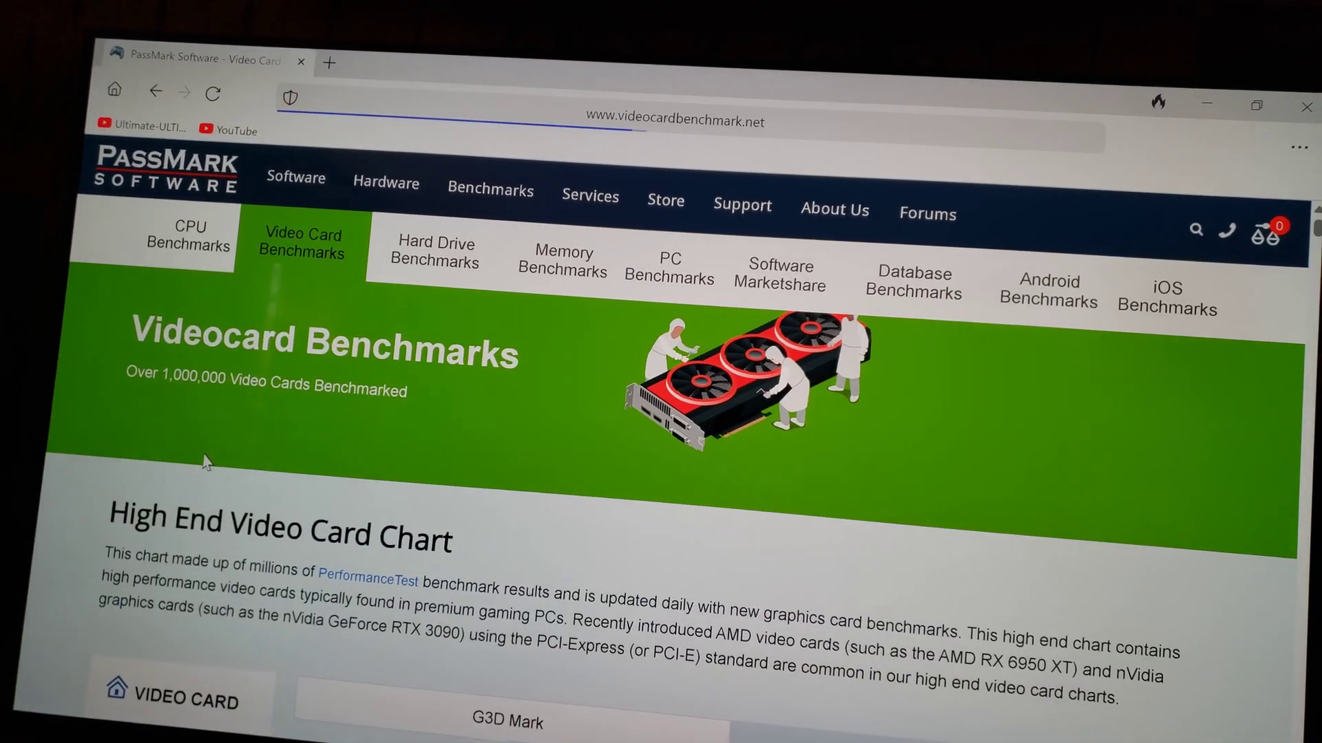
scroll(607, 556, "down", 2)
scroll(608, 556, "down", 2)
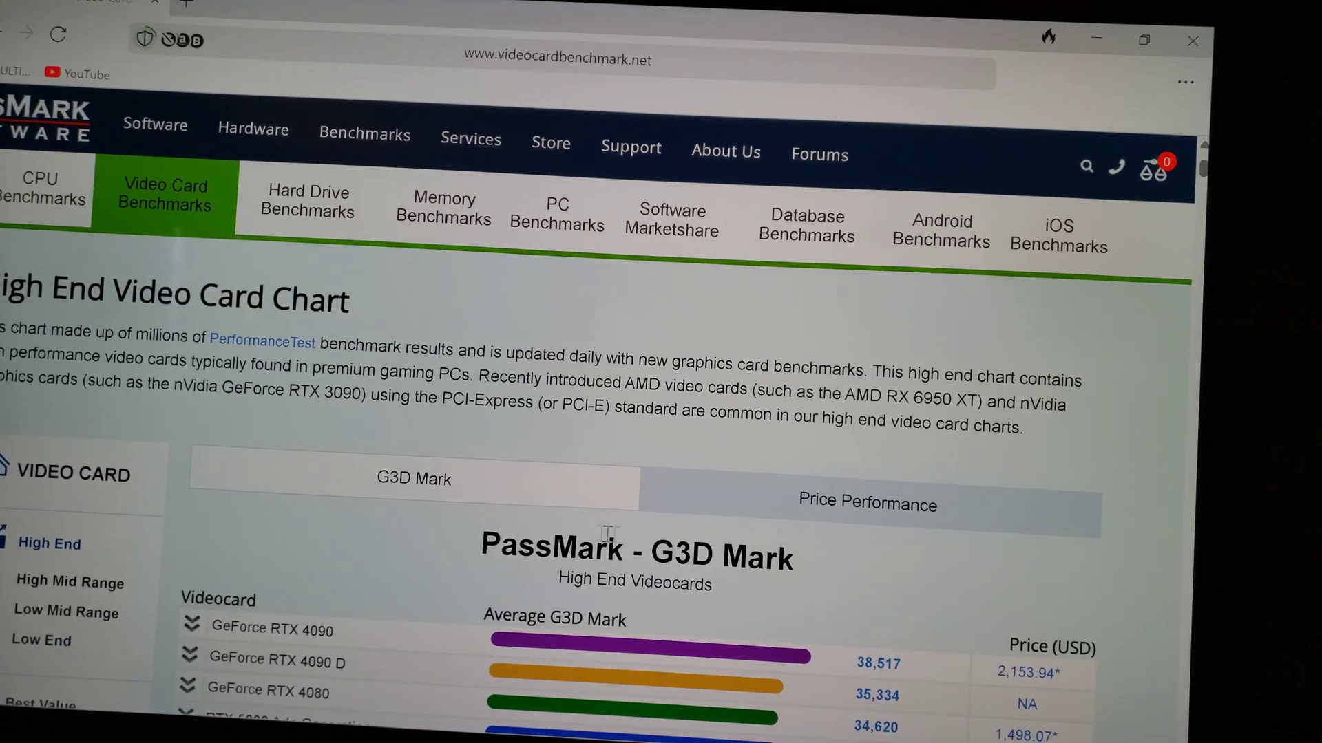
scroll(671, 537, "down", 1)
scroll(770, 523, "down", 3)
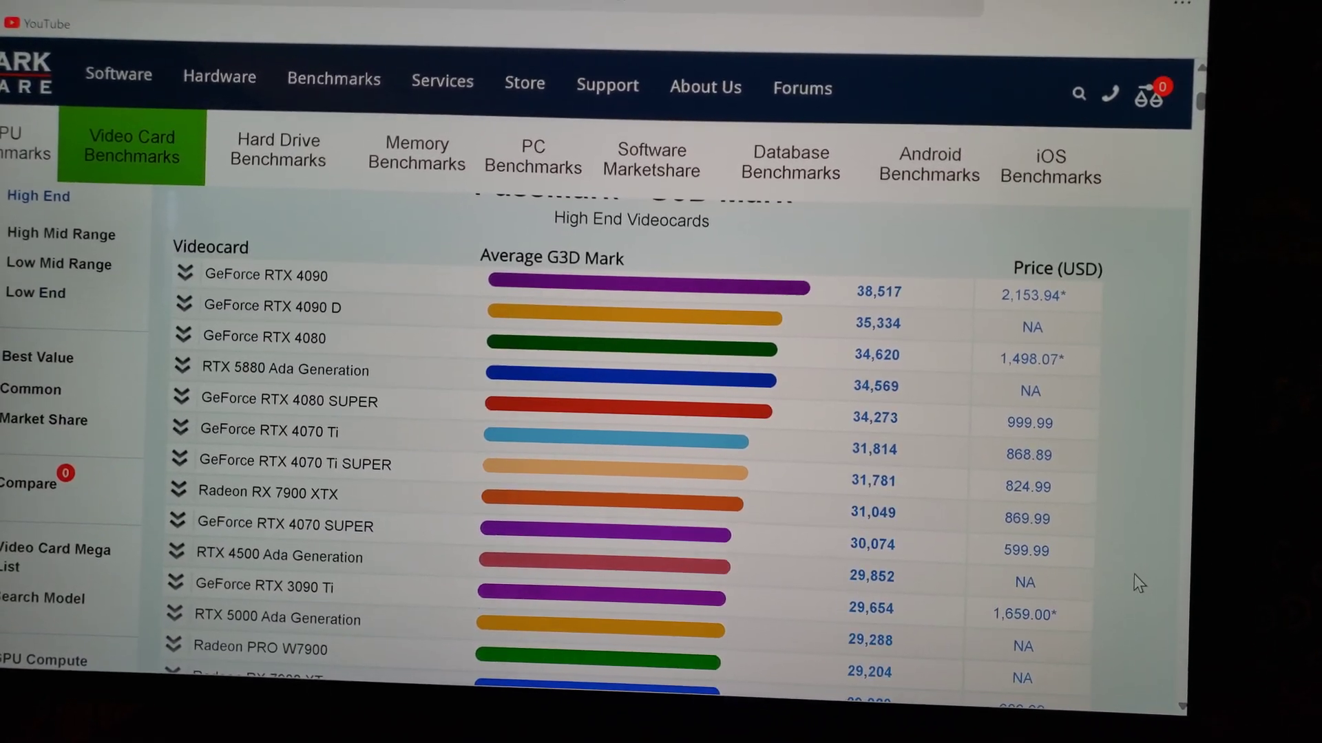
scroll(1139, 580, "up", 3)
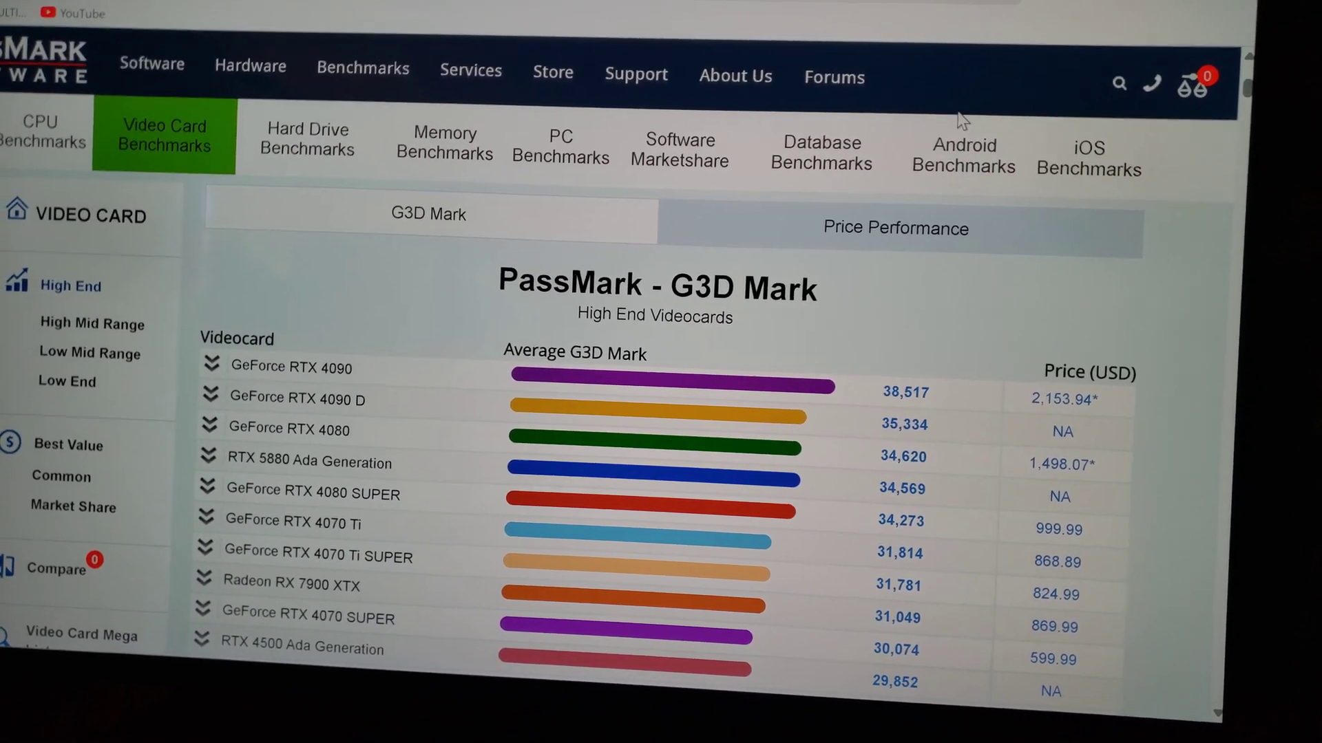